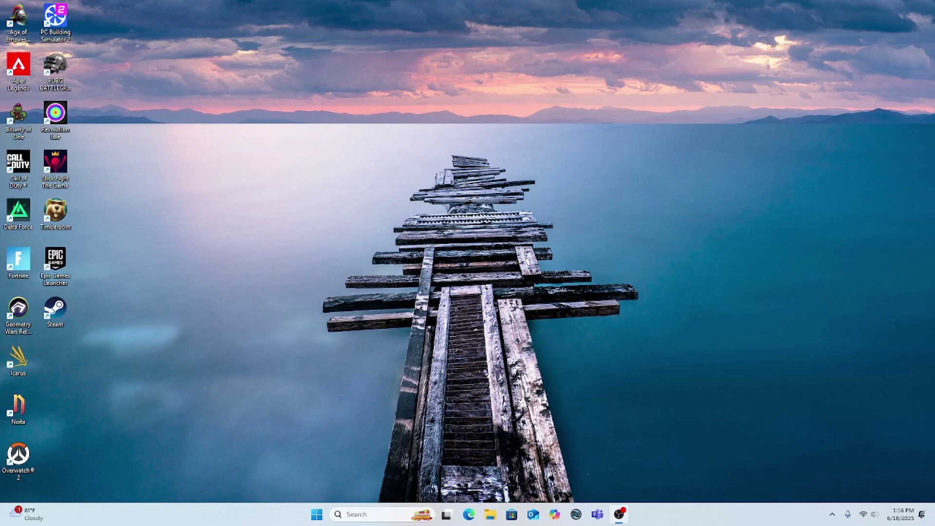
Open the Bluetooth & devices page in Windows Settings
click(358, 514)
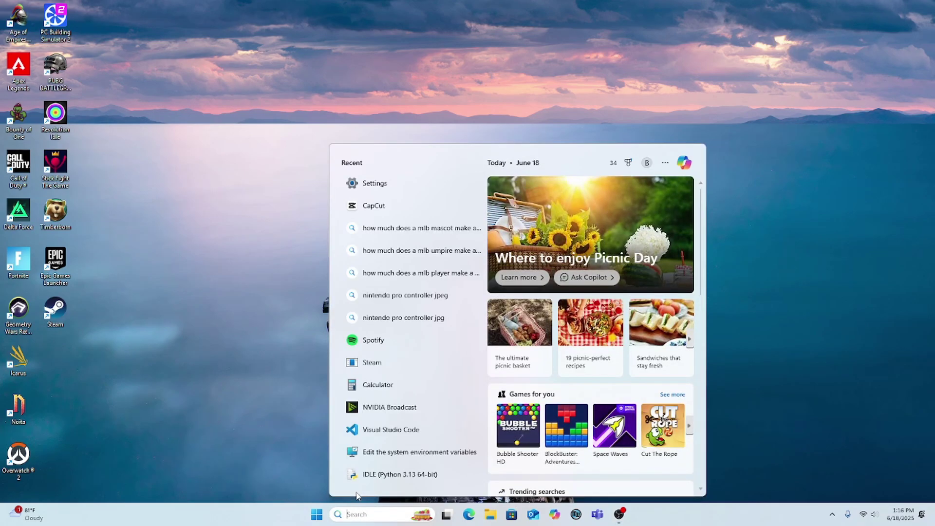
text(settings)
key(Return)
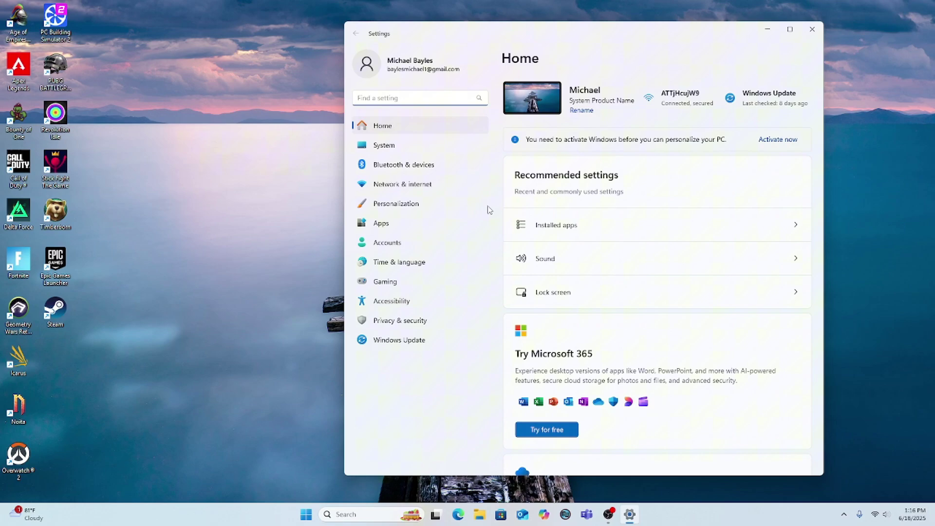
click(432, 167)
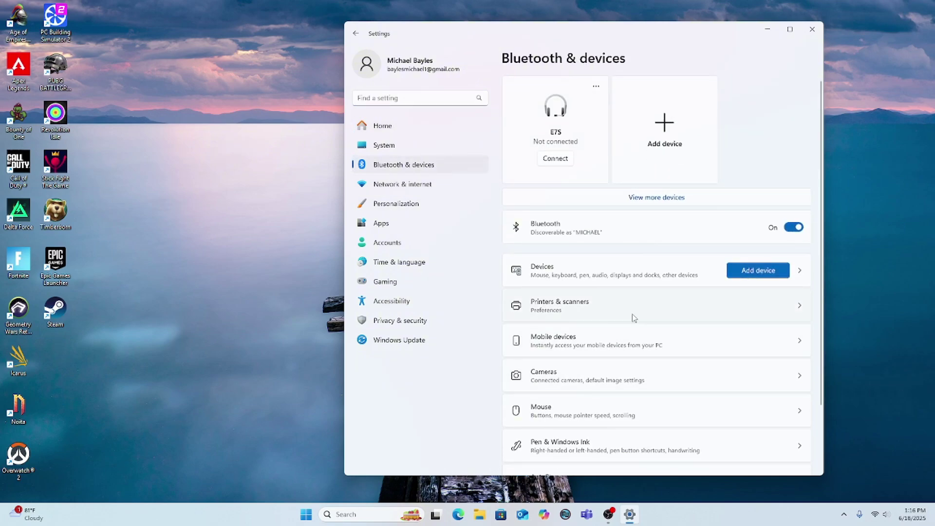
Add the Lic Pro Controller as a new Bluetooth device and close Settings
click(679, 145)
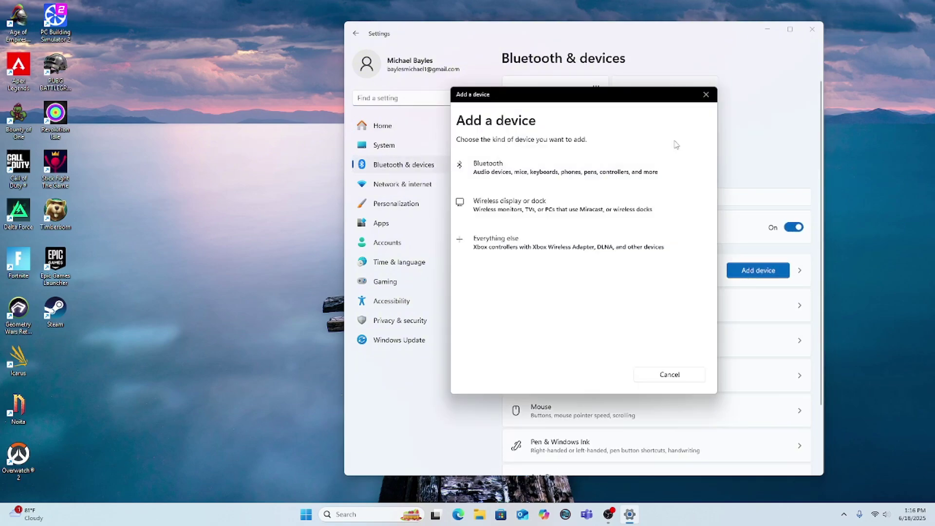
click(573, 172)
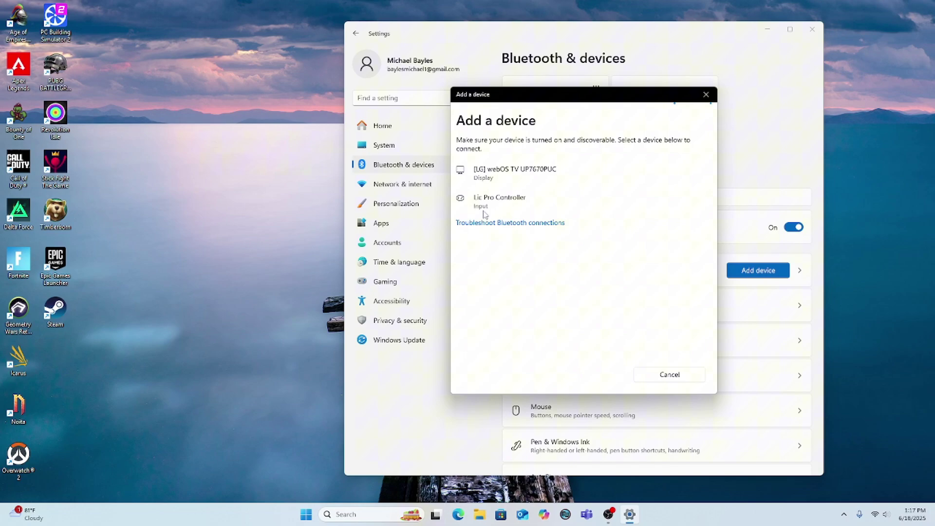
click(481, 205)
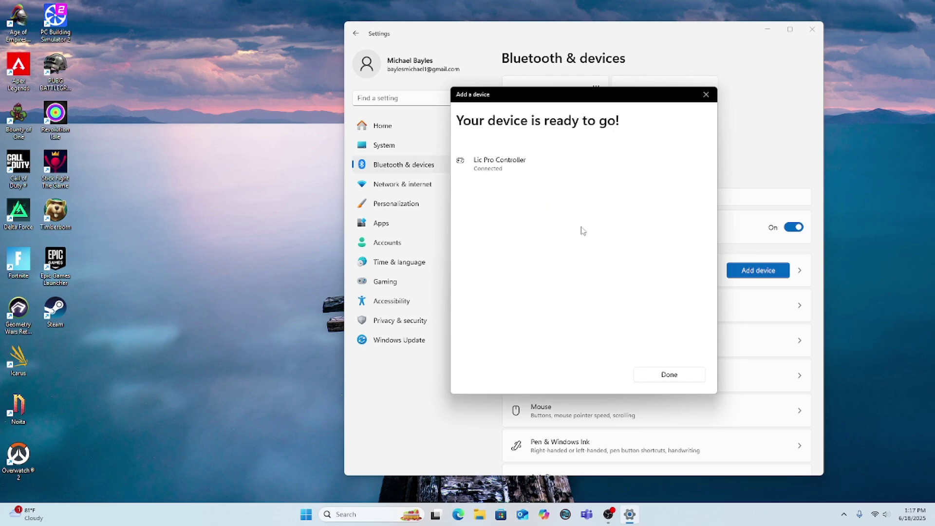
click(666, 382)
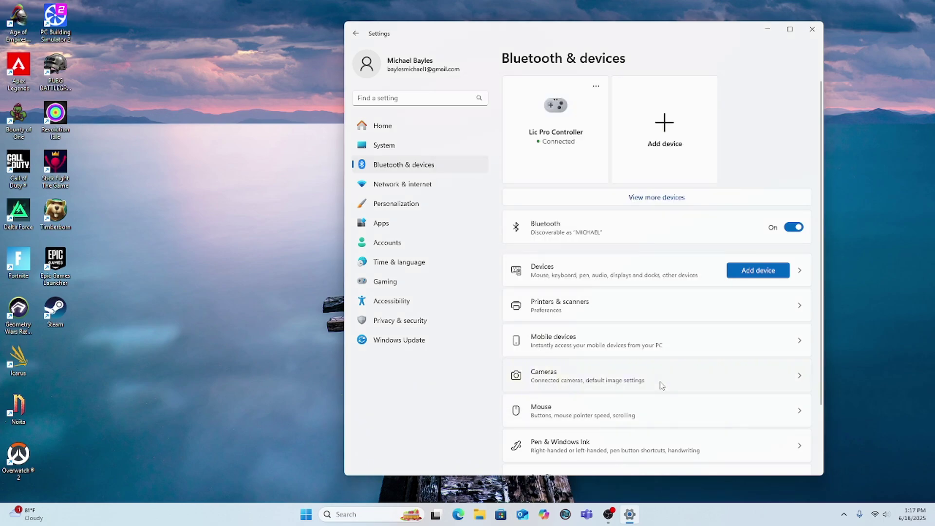
click(813, 30)
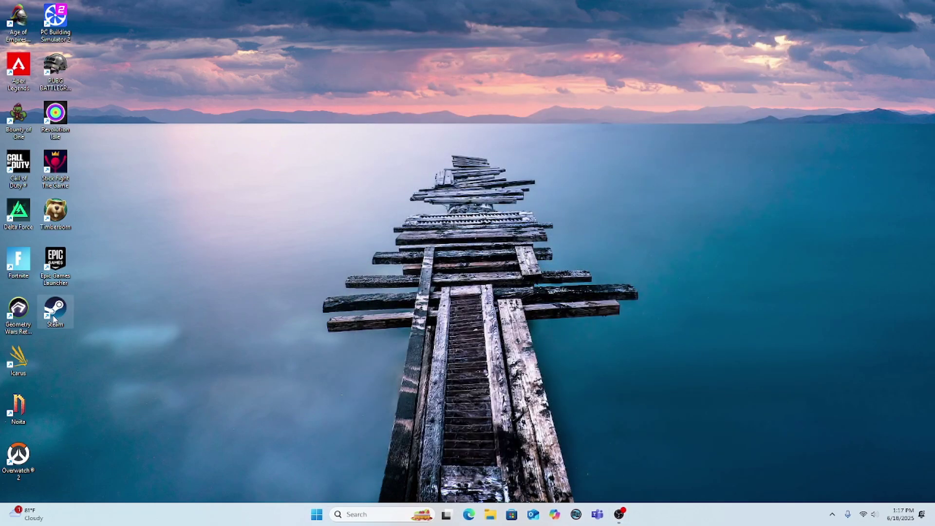
Open Steam and look through the programs offered for adding as a non-Steam game, leaving without adding one
double_click(54, 314)
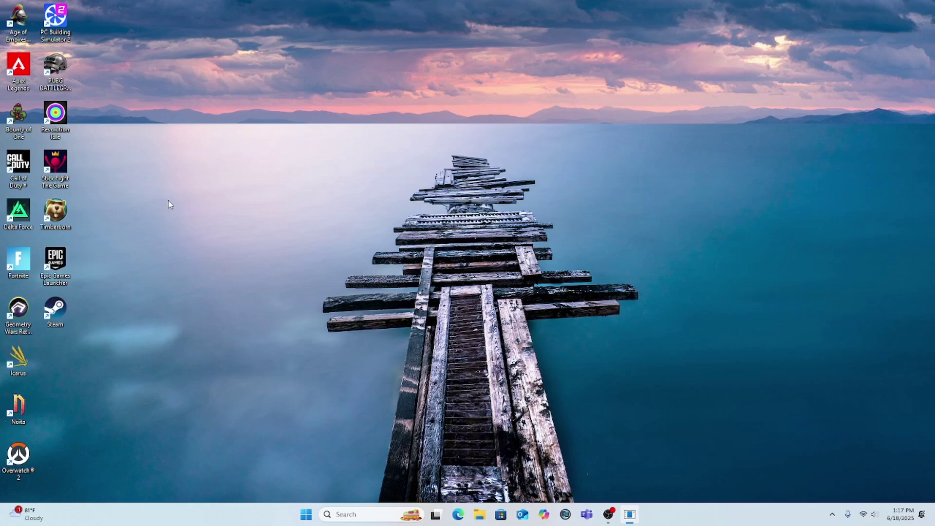
click(633, 512)
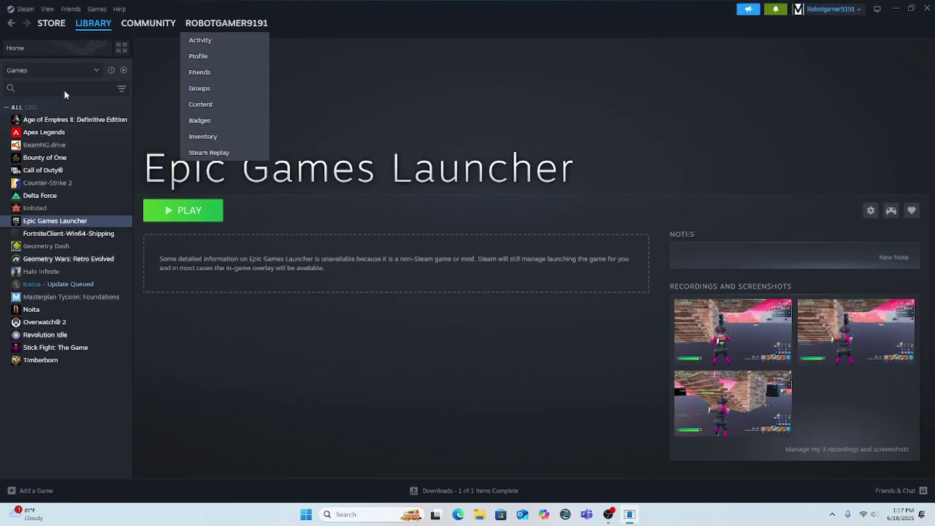
click(44, 490)
click(139, 443)
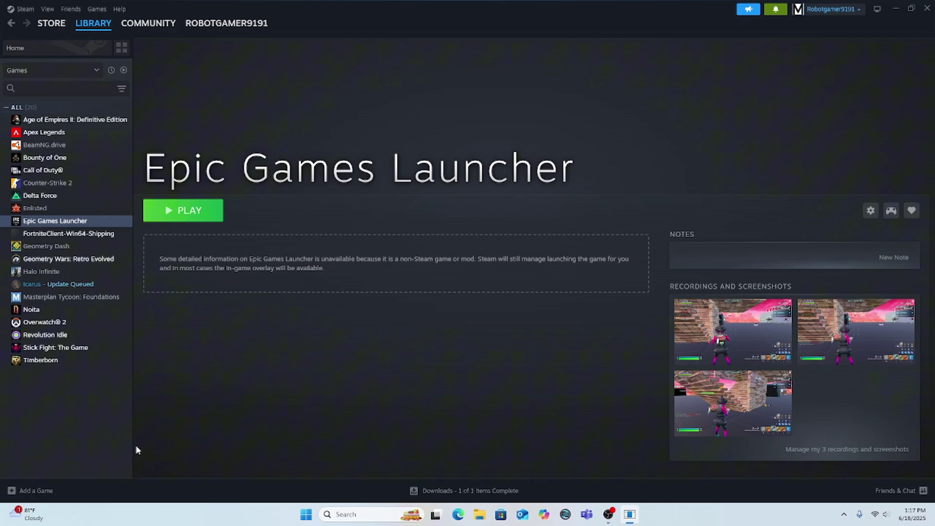
scroll(449, 234, down, 3)
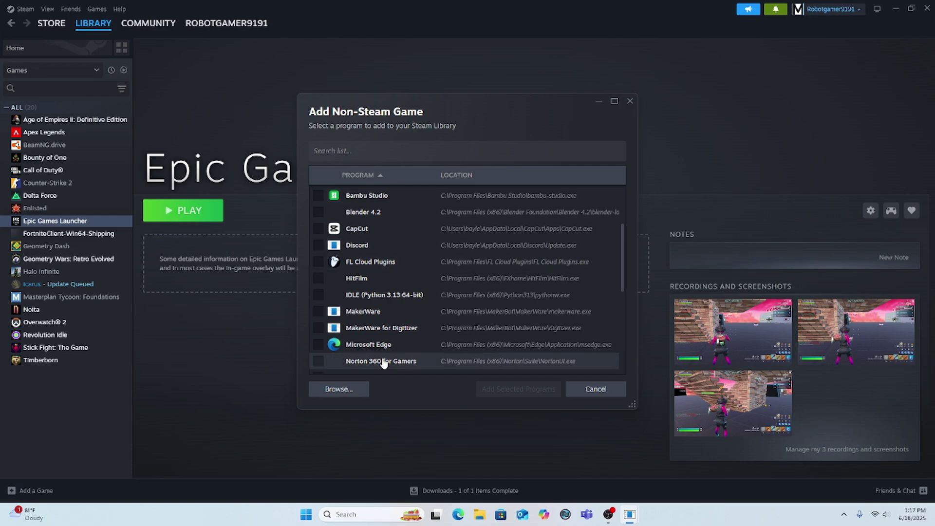
click(627, 101)
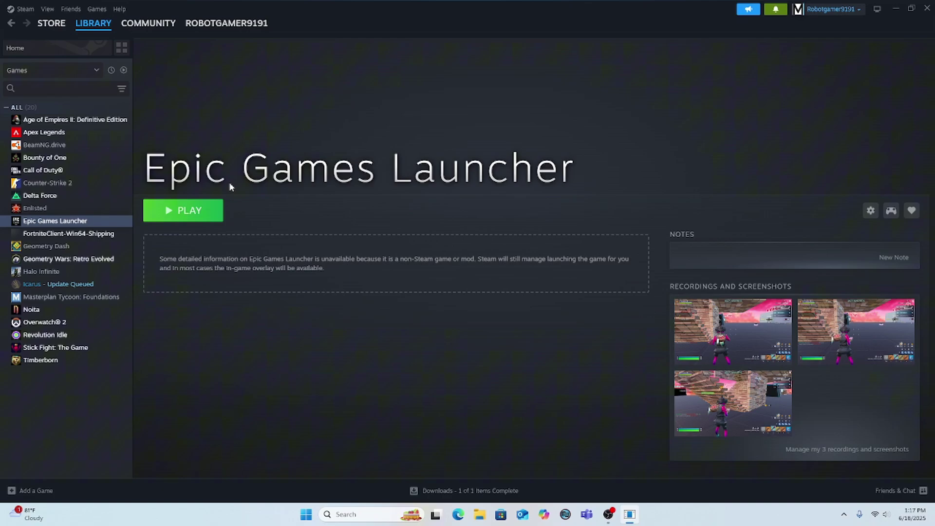
Review Steam's controller settings, including the Nintendo button layout and Steam Input for Switch Pro controllers, and close them
click(20, 11)
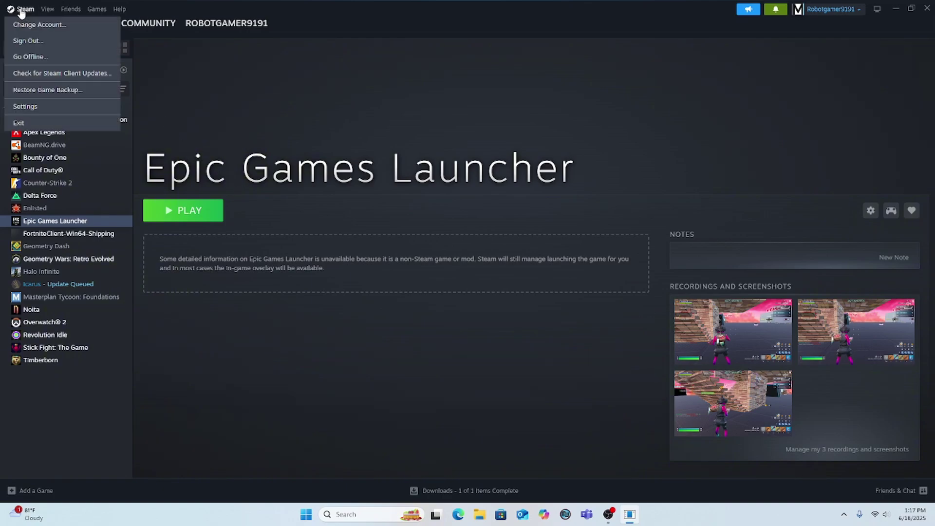
click(24, 107)
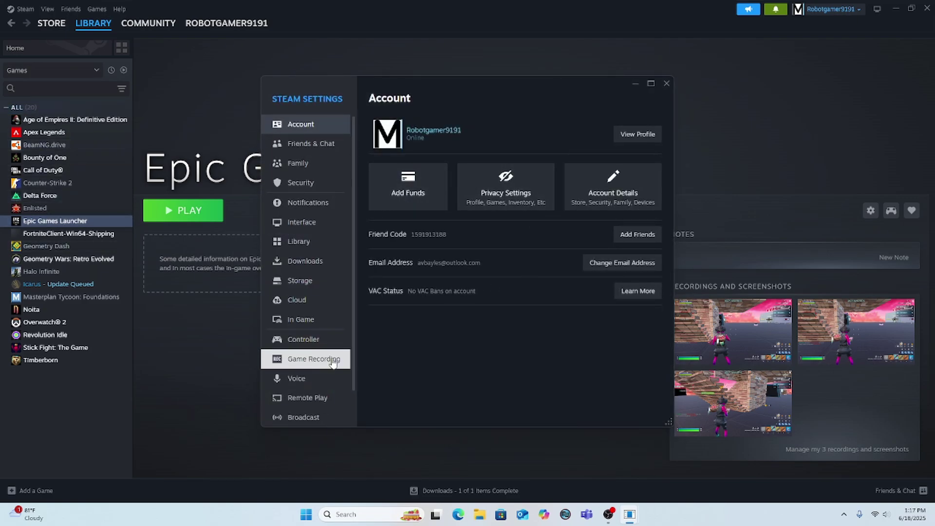
click(315, 346)
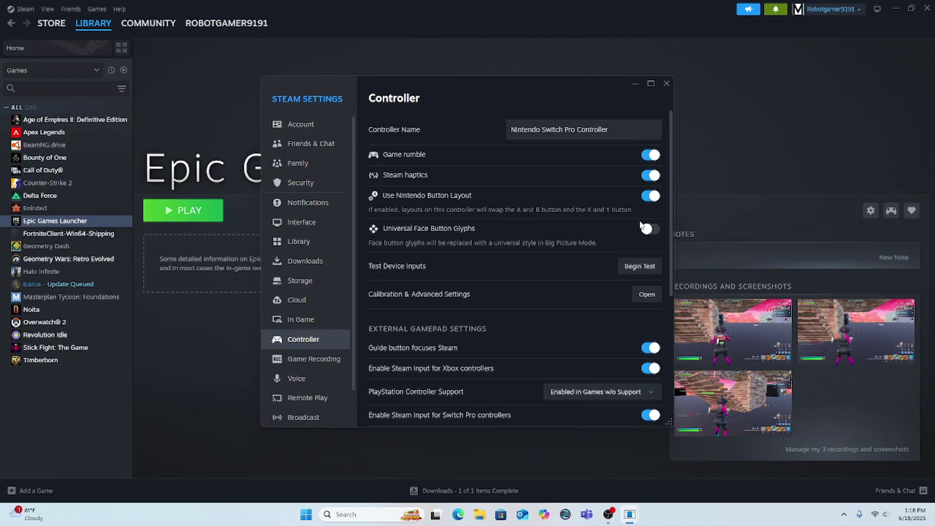
scroll(574, 173, down, 2)
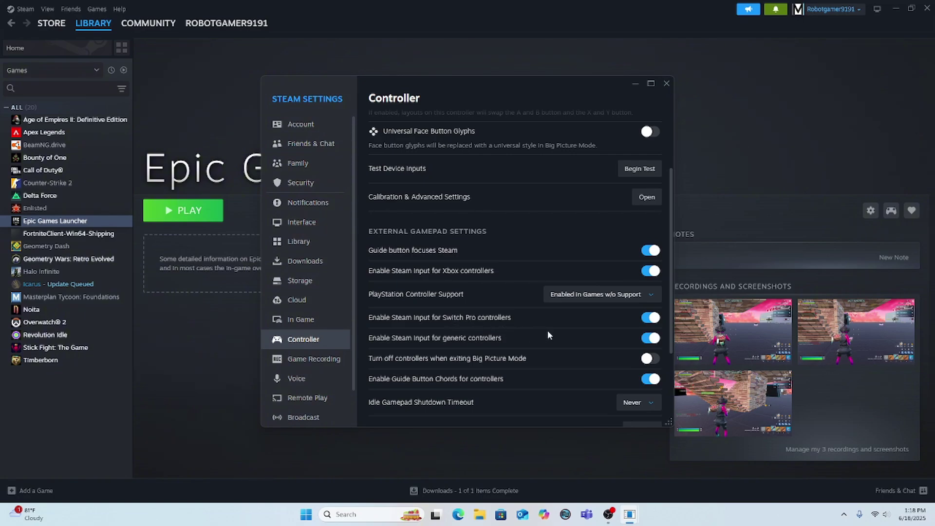
scroll(589, 317, up, 2)
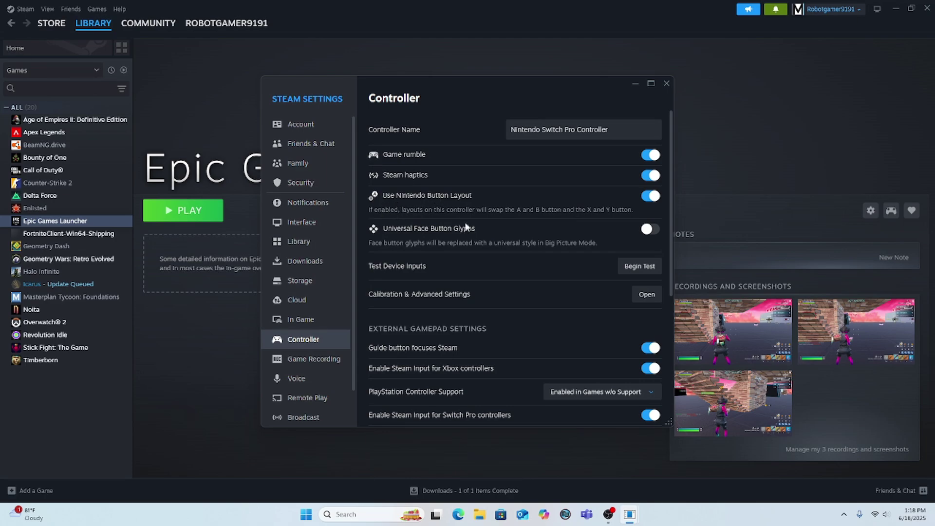
click(667, 84)
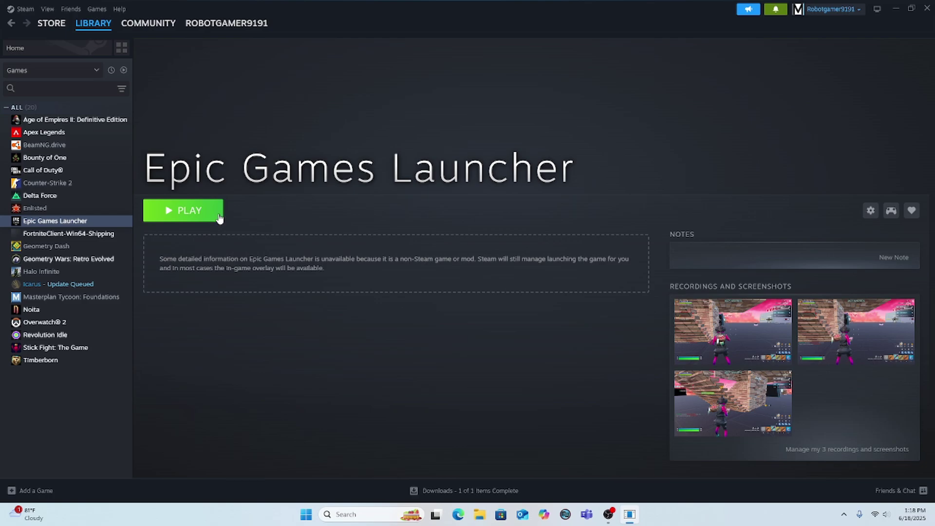
Start Epic Games Launcher from the Steam library and launch Fortnite from it
click(219, 214)
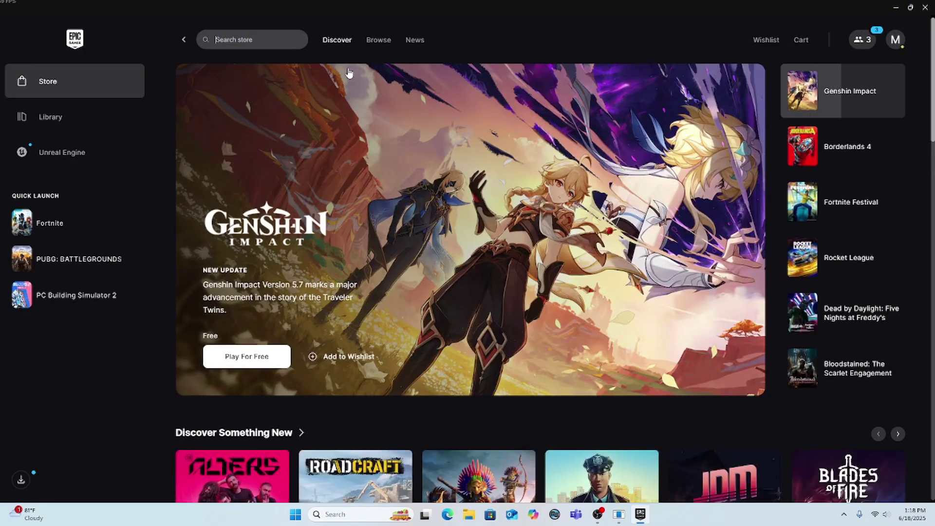
mouse_move(67, 234)
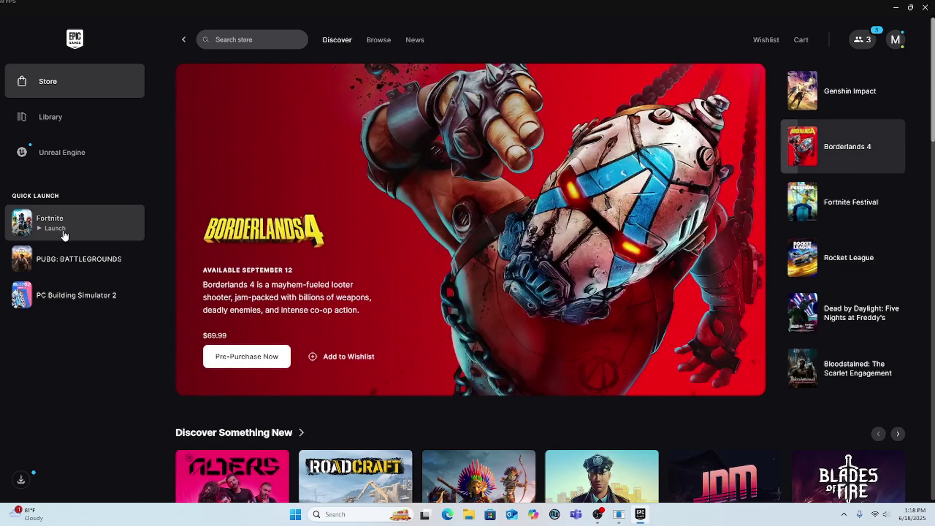
click(64, 235)
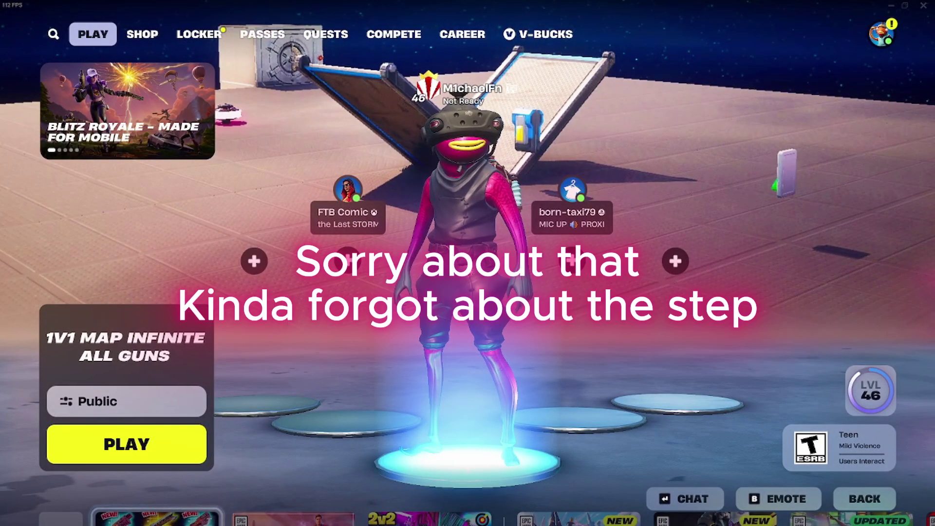
Open the social sidebar in the Fortnite lobby
key(Escape)
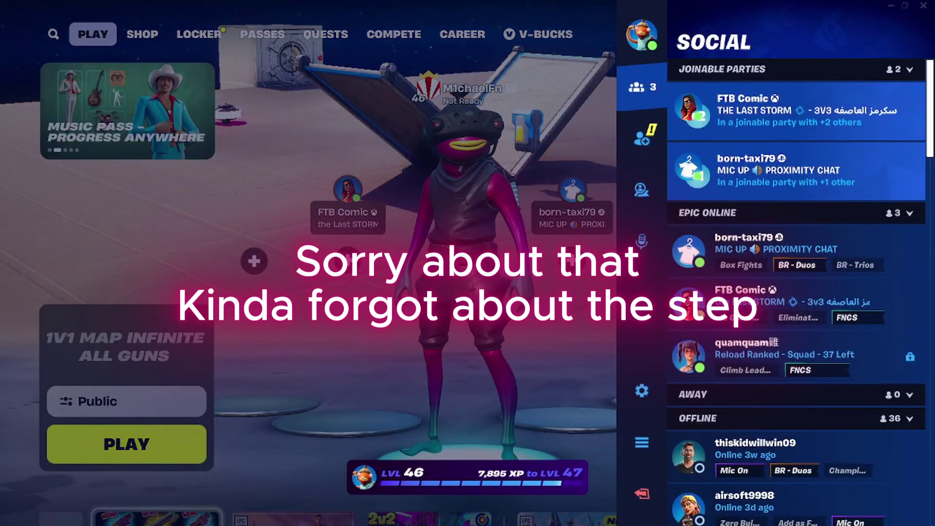
click(642, 391)
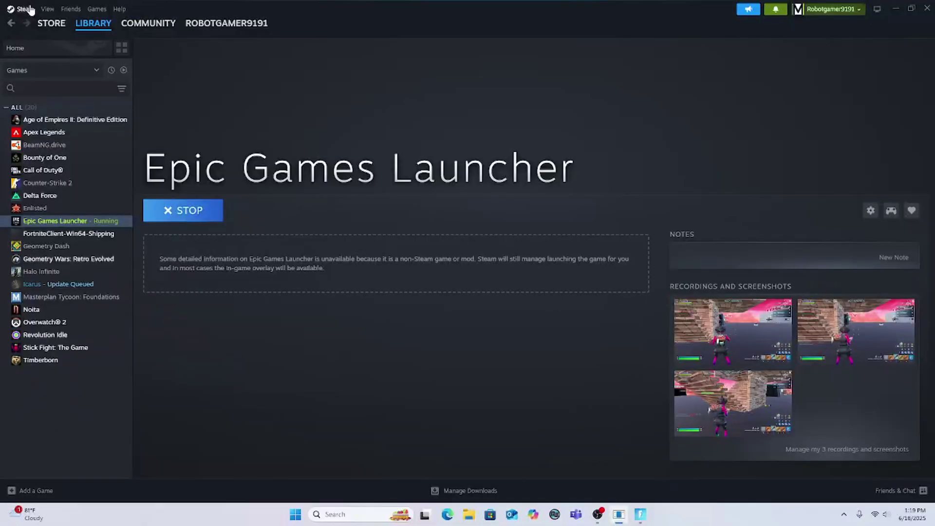
Return to Steam and check the controller settings down to the non-game controller layouts, closing the settings when done
click(20, 9)
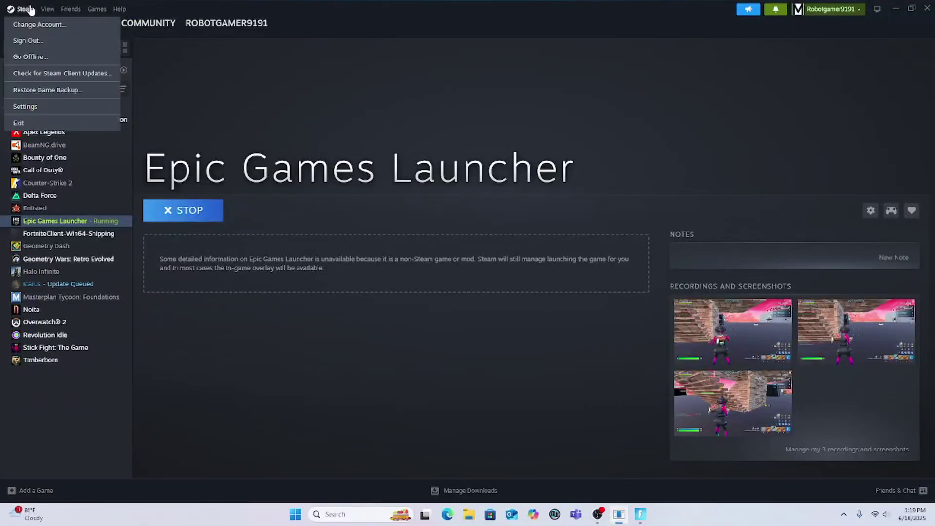
click(39, 106)
click(303, 340)
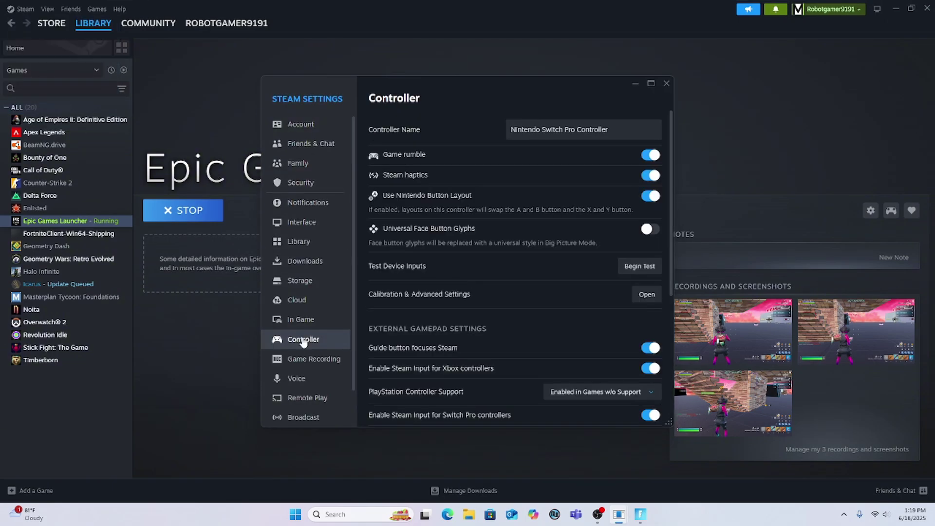
scroll(511, 285, down, 5)
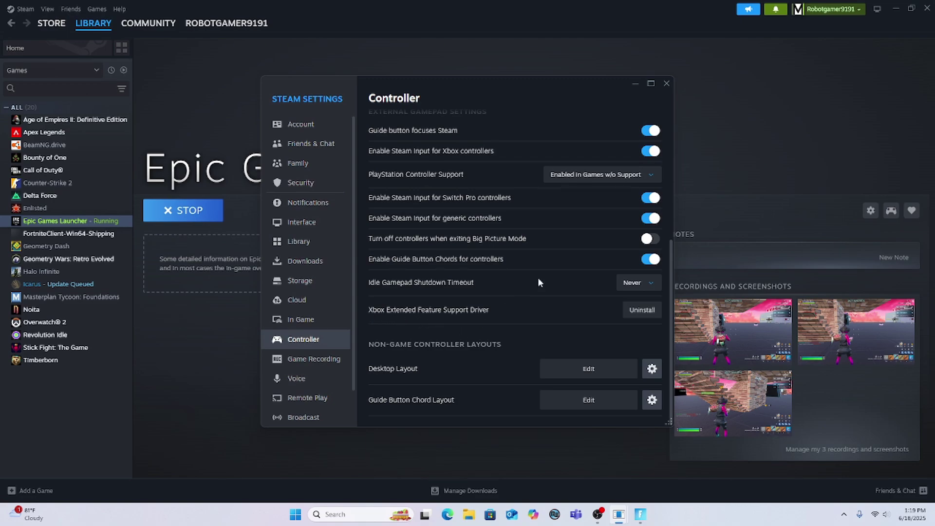
click(667, 85)
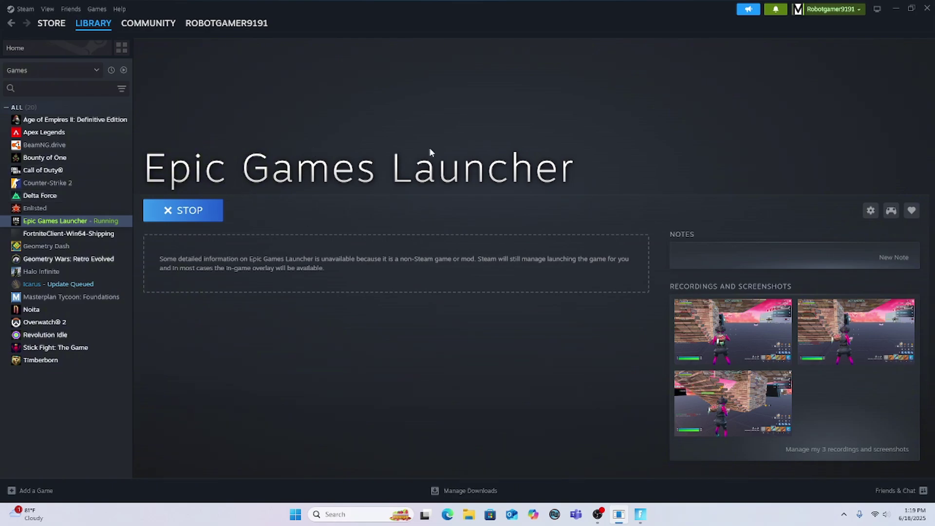
Switch back to Fortnite, test controller navigation through the social sidebar up to the profile page, and close the sidebar
click(638, 516)
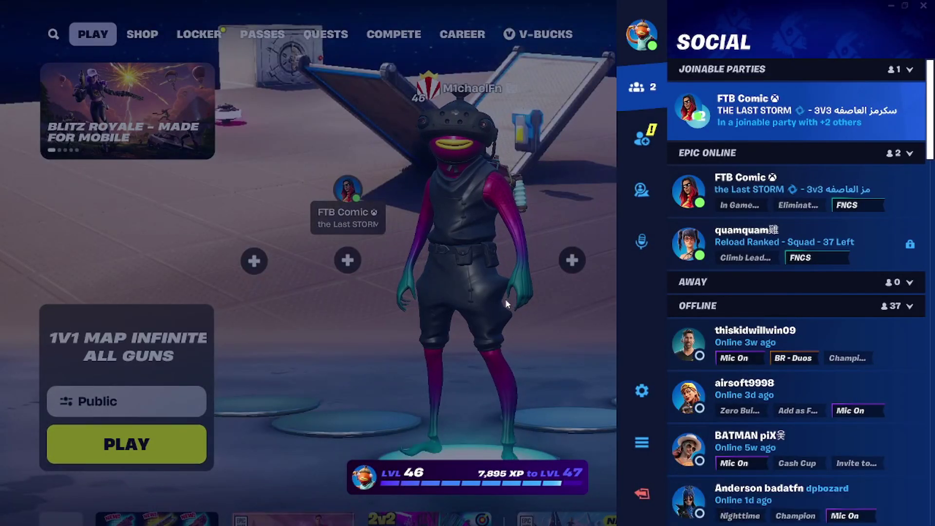
key(Down)
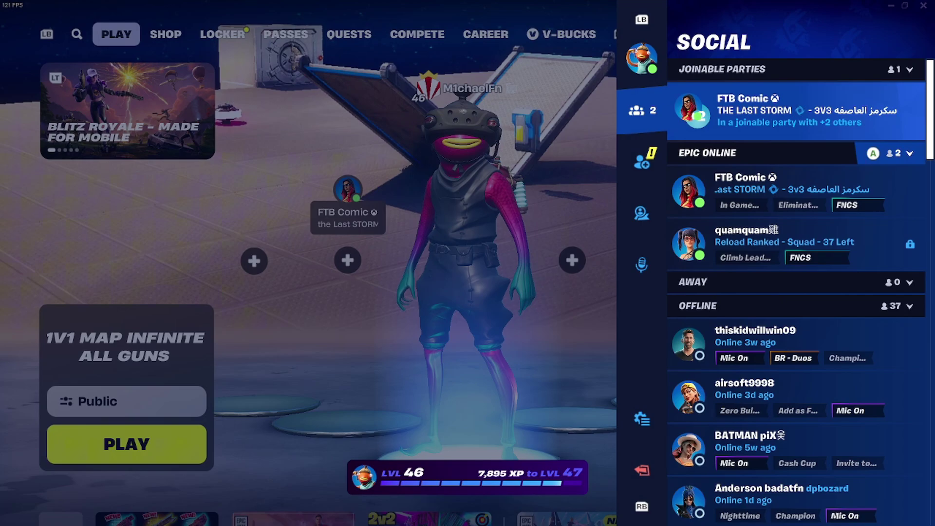
key(Down)
key(Down)
key(Down)
key(Left)
key(Down)
key(Down)
key(Up)
key(Up)
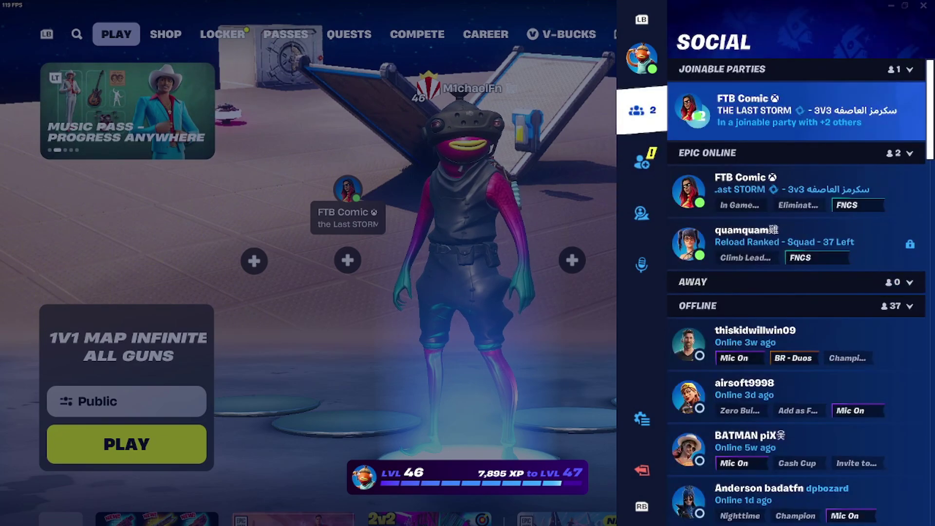
key(Down)
key(Up)
key(Up)
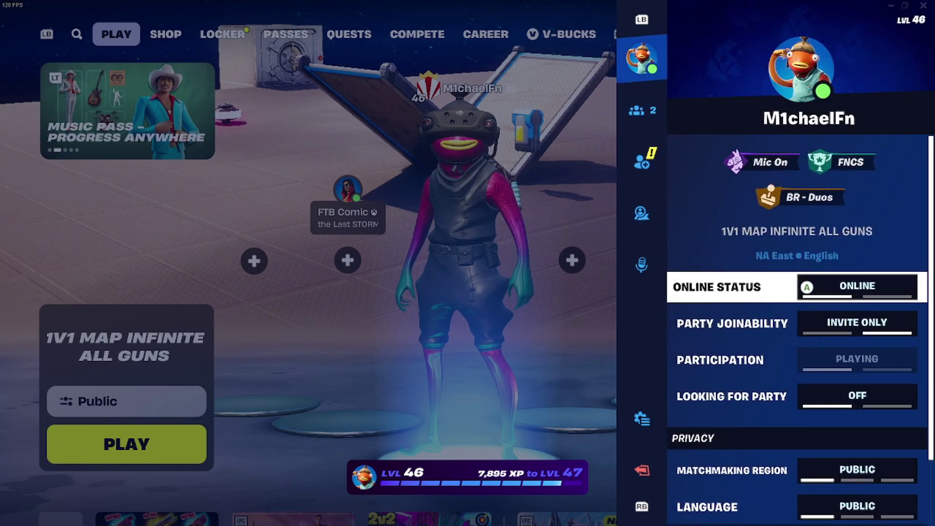
key(Left)
key(Down)
key(Escape)
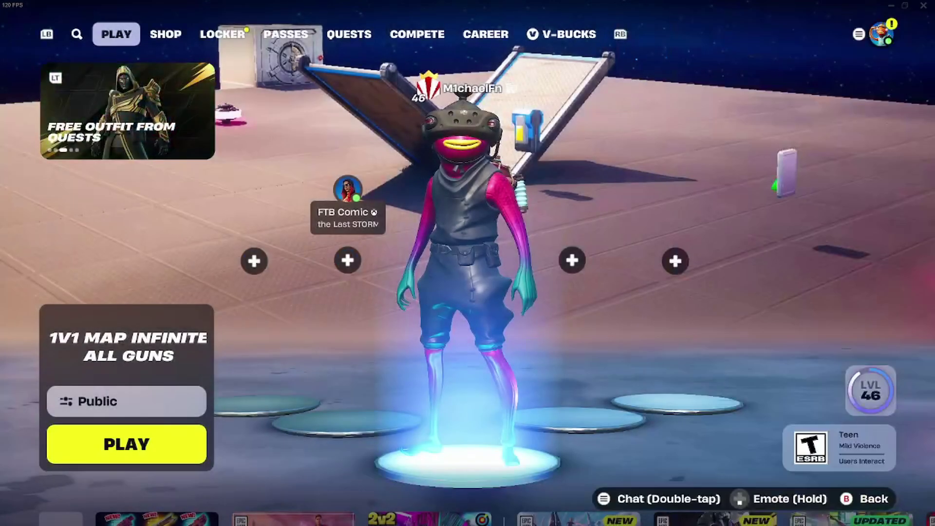
Open the Shop from the Fortnite lobby, read through its welcome notice and acknowledge it
key(e)
key(e)
key(q)
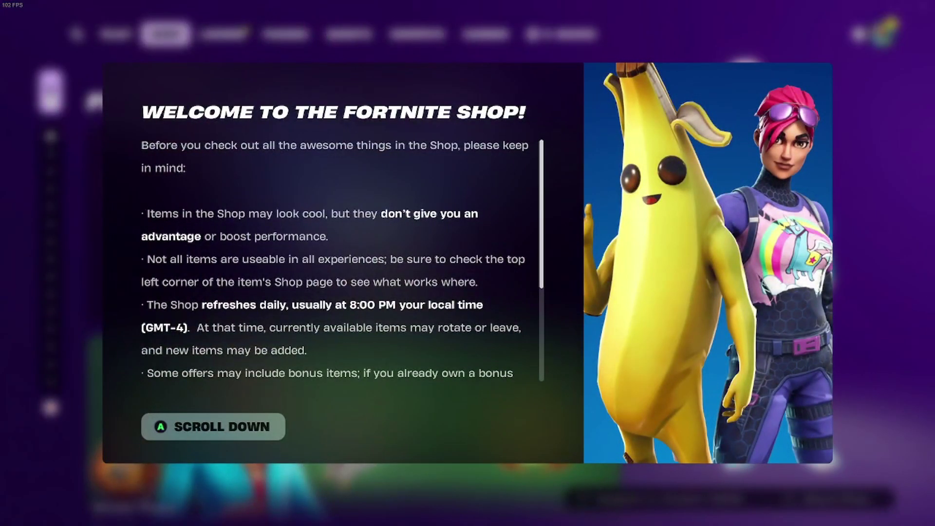
key(Return)
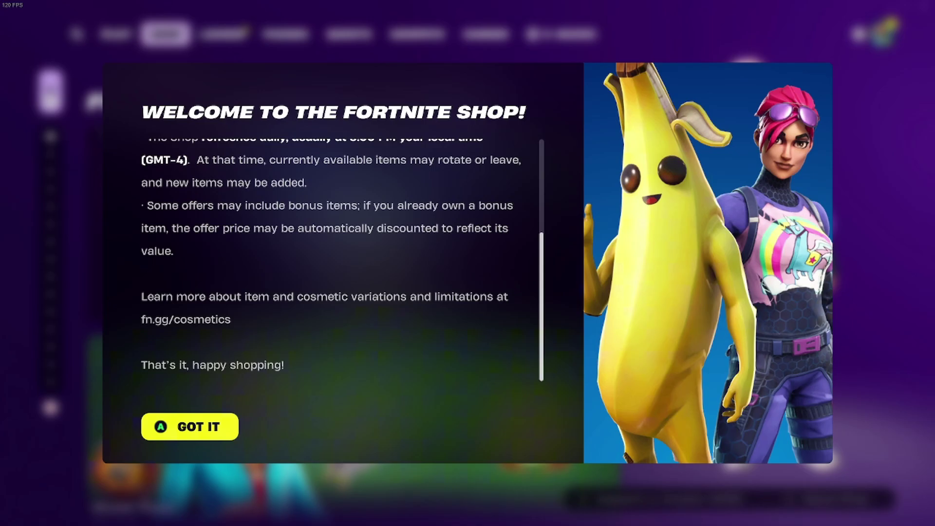
key(Return)
Test controller navigation in the Shop by browsing from the featured section down through the item rows to the Family Guy and DC sections
key(Down)
key(Down)
key(Down)
key(Down)
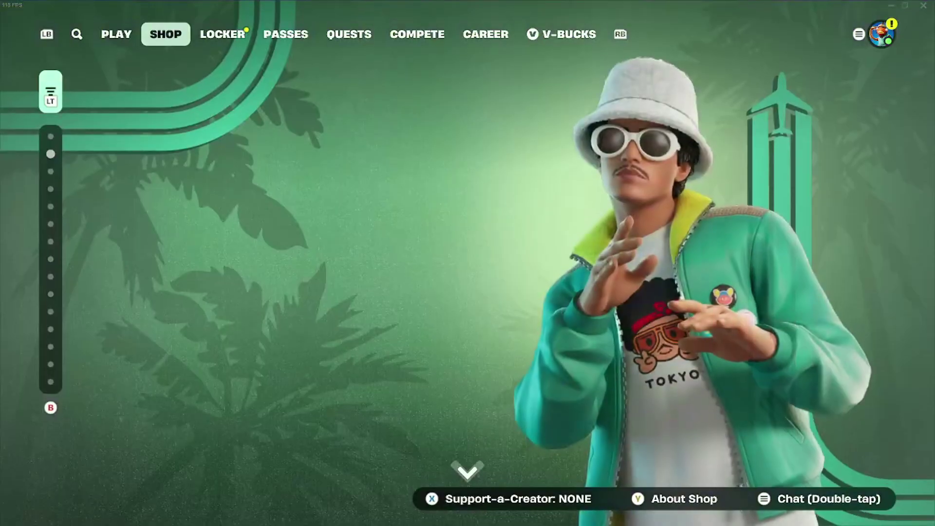
scroll(468, 264, down, 5)
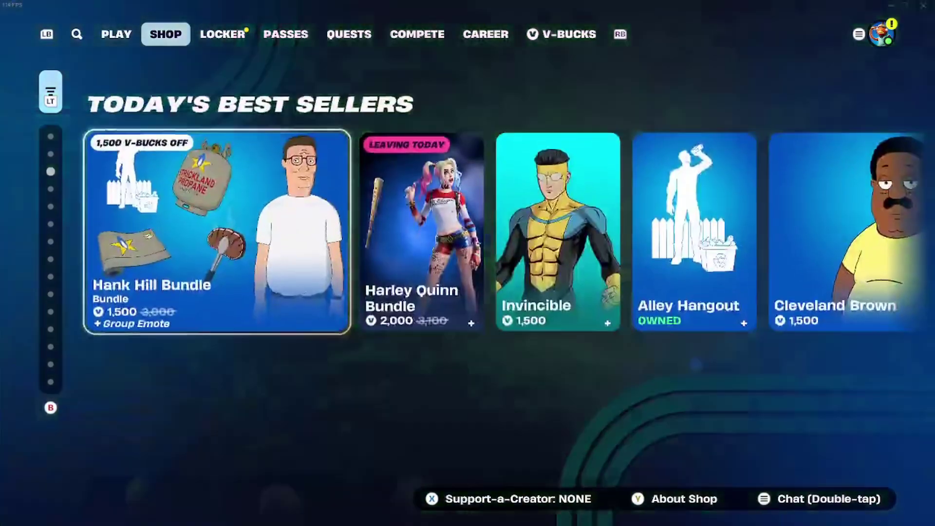
scroll(468, 263, down, 4)
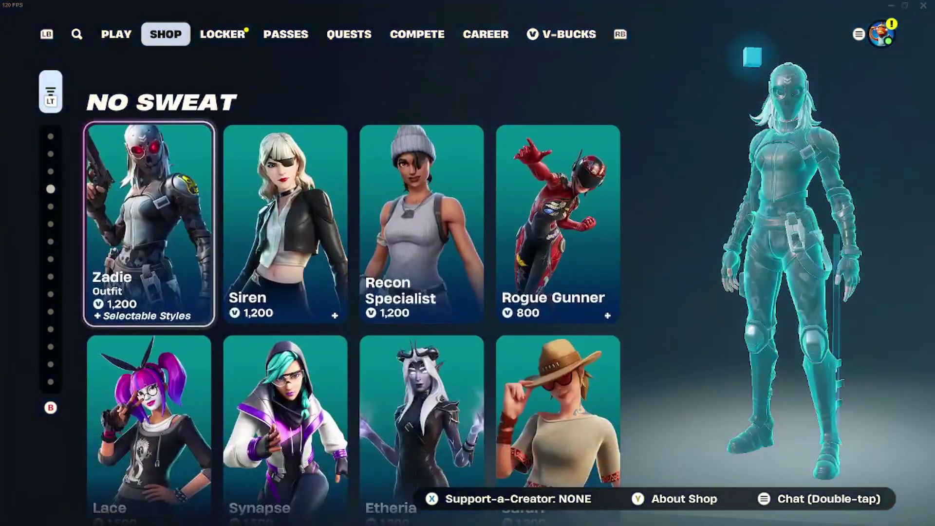
scroll(353, 292, down, 4)
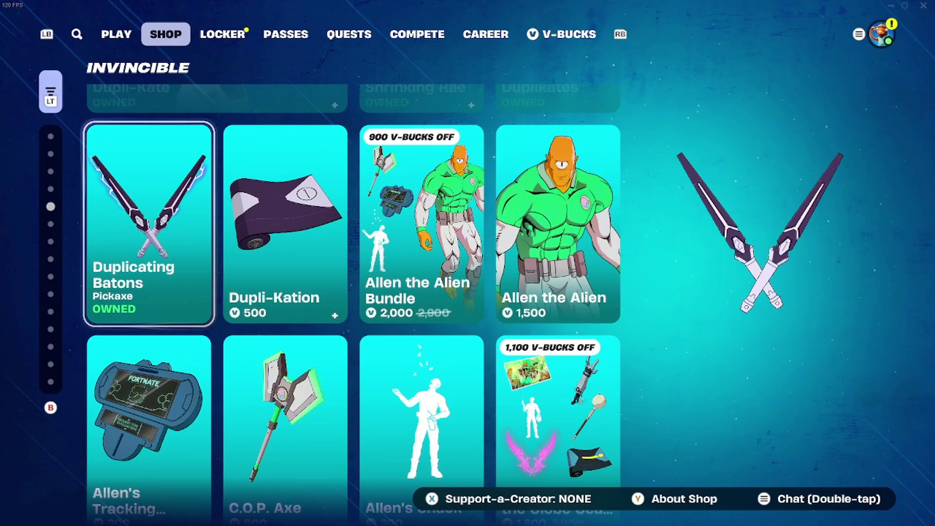
key(Up)
key(Down)
scroll(353, 292, down, 4)
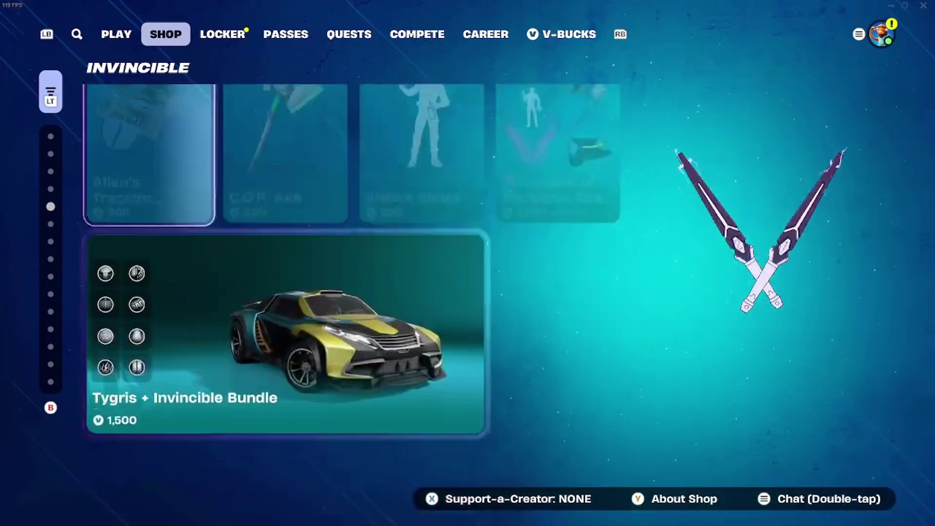
scroll(353, 292, down, 5)
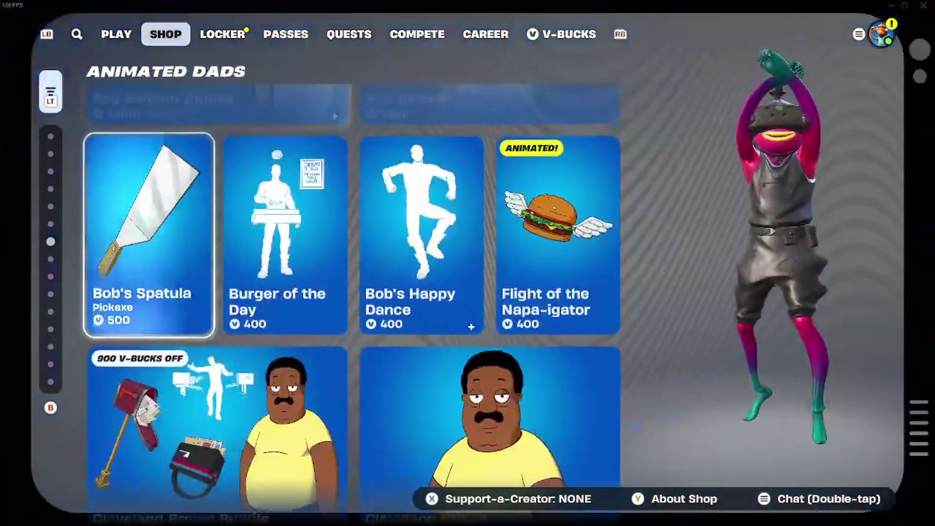
scroll(353, 292, up, 2)
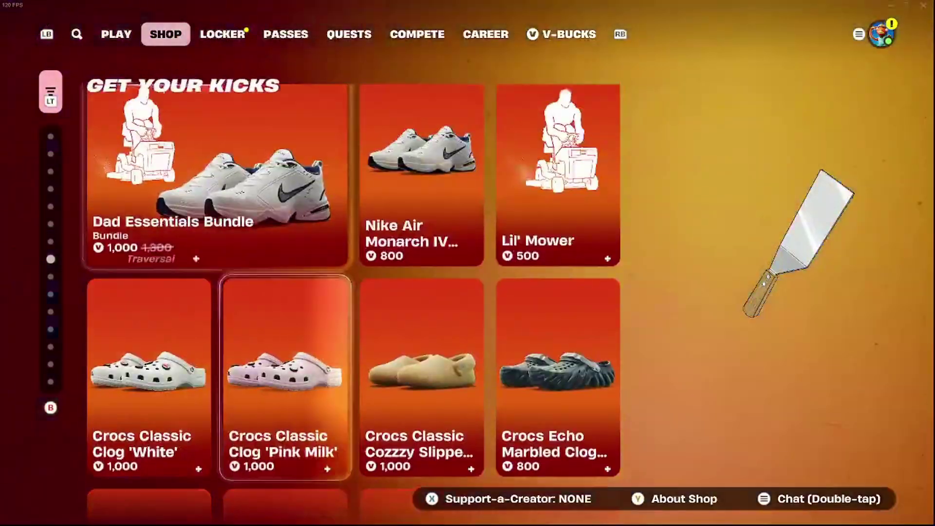
scroll(353, 293, down, 3)
scroll(711, 279, down, 5)
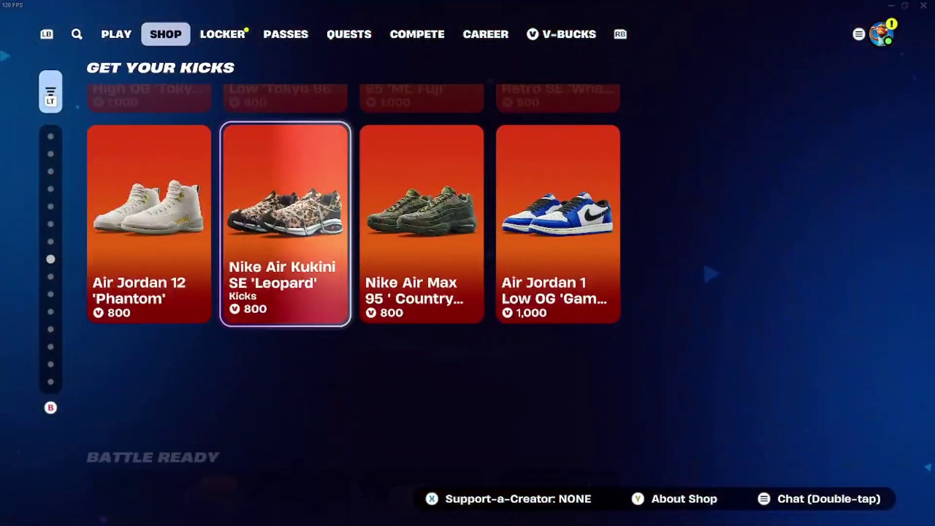
scroll(471, 344, down, 5)
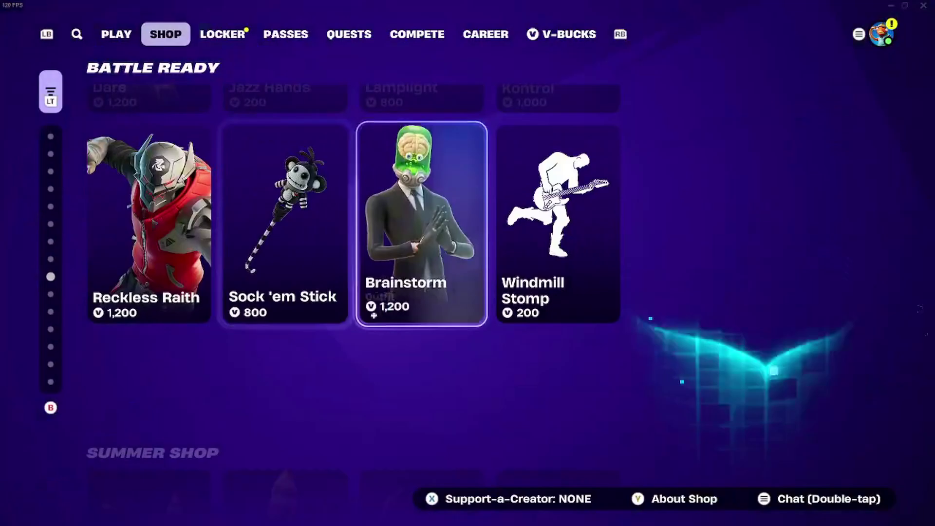
key(Down)
key(Down)
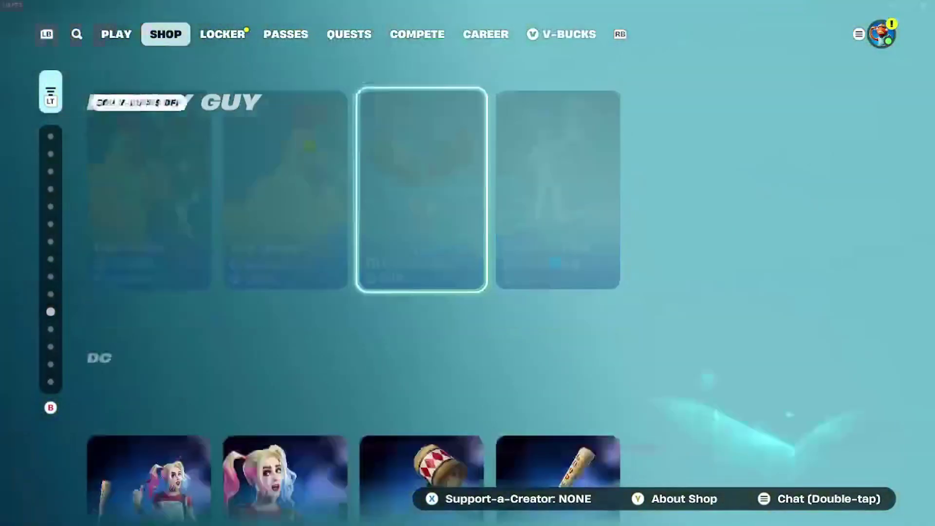
key(Left)
Leave the Shop for the Play lobby and test moving the selection between the Play button and the game tiles
key(Escape)
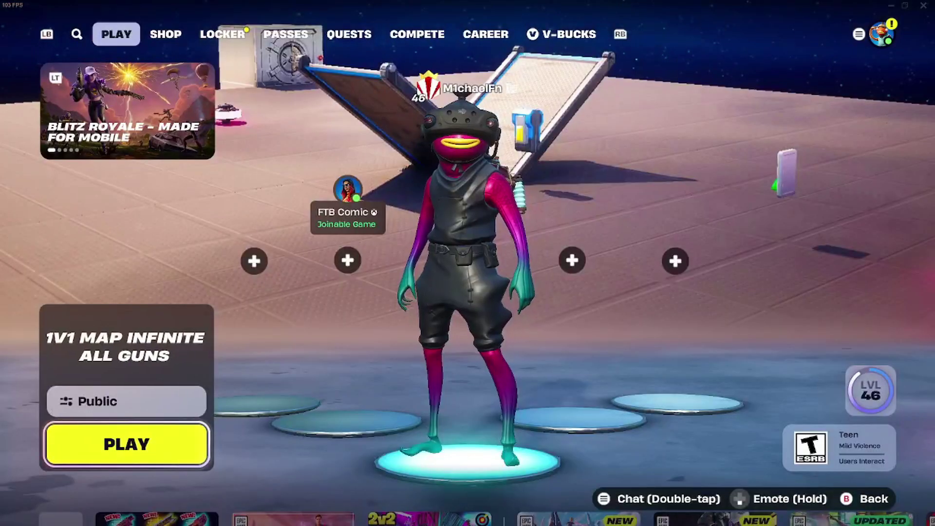
key(Down)
key(Up)
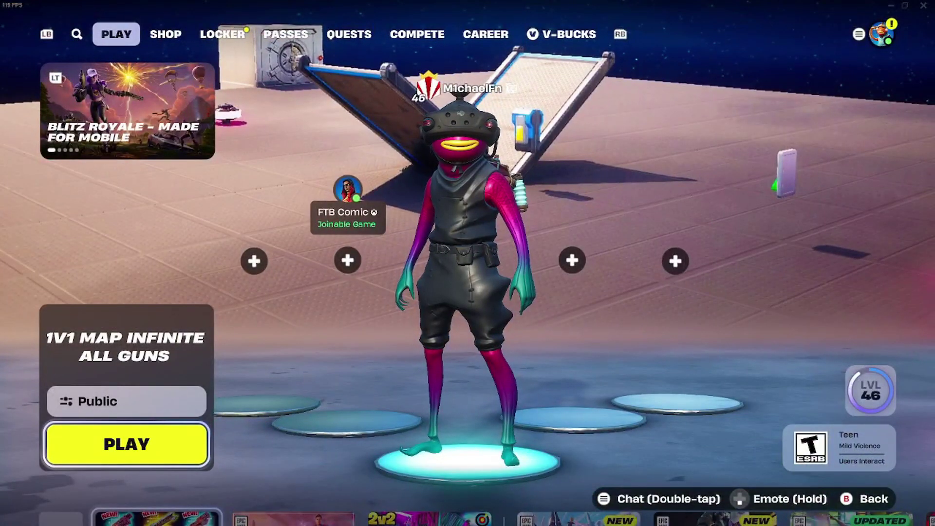